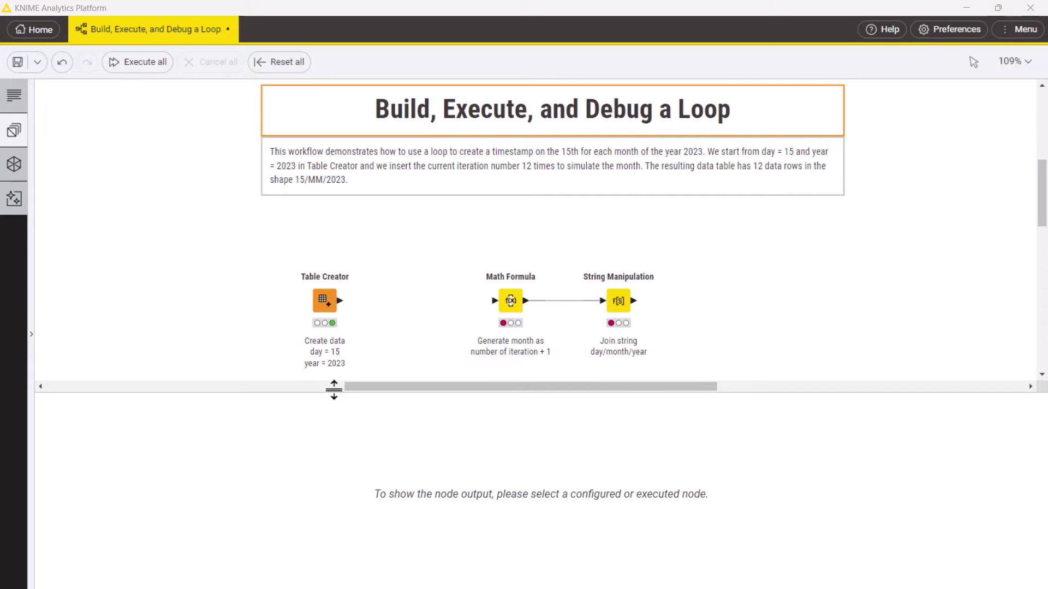
Display the Table Creator output table showing one row with day 15 and year 2023.
{"action": "left_click", "coordinate": [323, 302]}
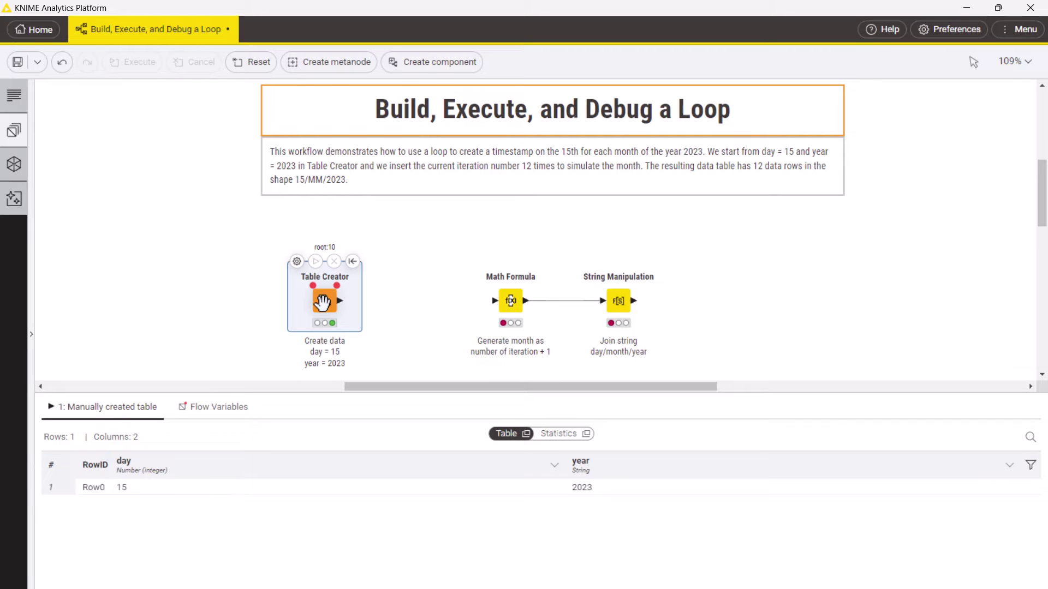
Drag a Counting Loop Start from the node repository, then delete the misplaced node.
{"action": "left_click", "coordinate": [15, 131]}
{"action": "left_click_drag", "start_coordinate": [73, 212], "coordinate": [638, 344]}
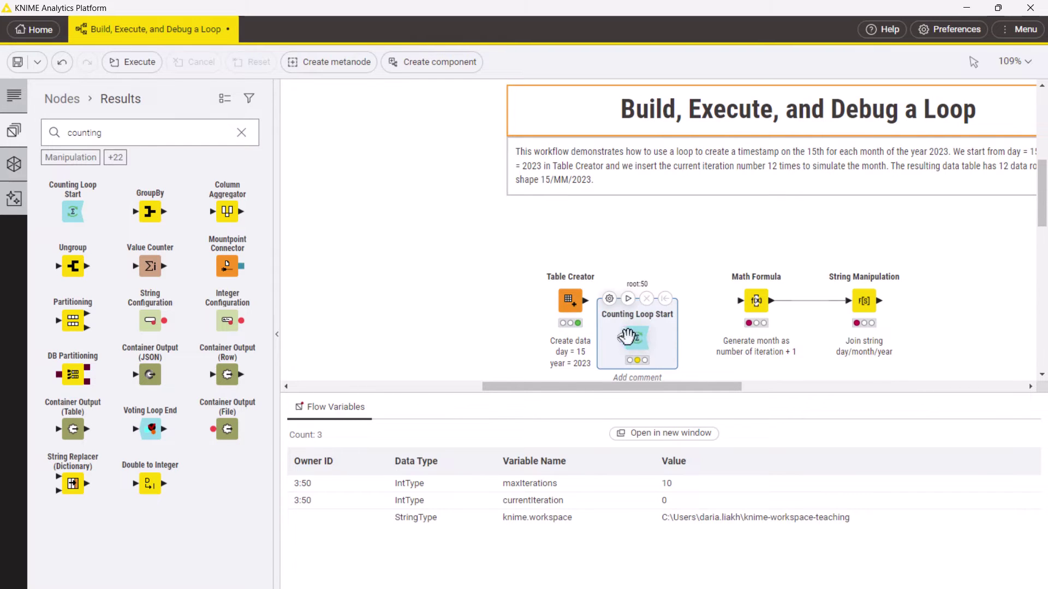
{"action": "left_click", "coordinate": [621, 338]}
{"action": "left_click", "coordinate": [561, 374]}
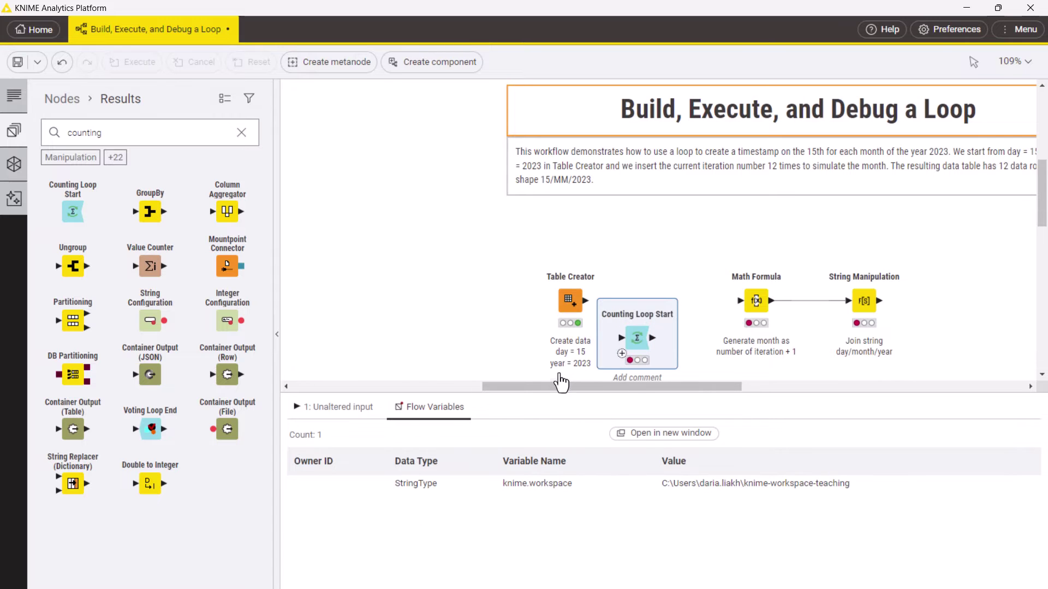
{"action": "left_click", "coordinate": [32, 98]}
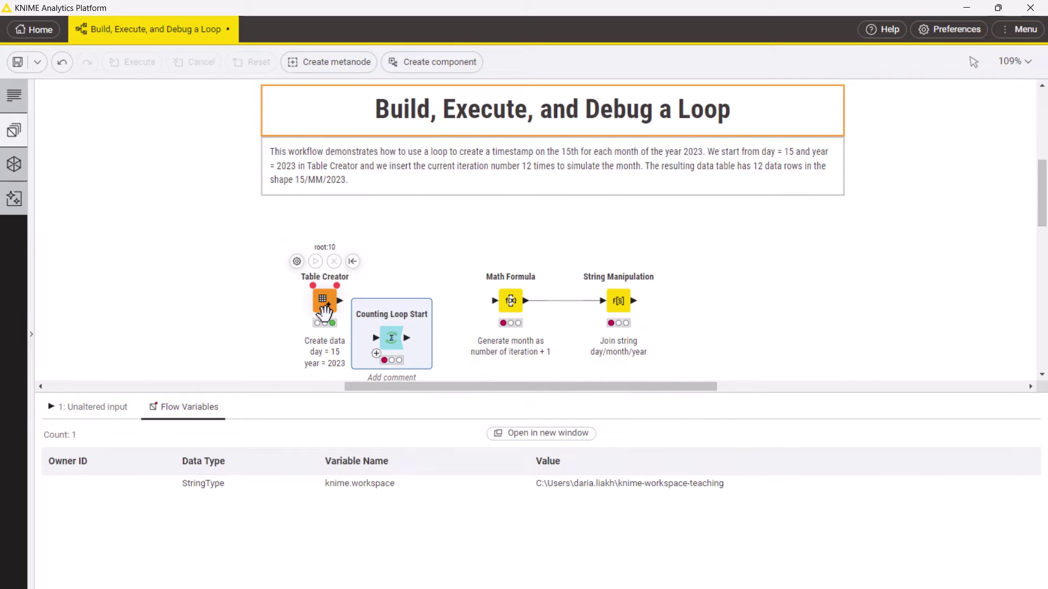
{"action": "key", "text": "Delete"}
Insert Counting Loop Start after Table Creator with 12 loops and connect it to Math Formula.
{"action": "left_click_drag", "start_coordinate": [342, 303], "coordinate": [409, 306]}
{"action": "type", "text": "counting"}
{"action": "left_click", "coordinate": [425, 377]}
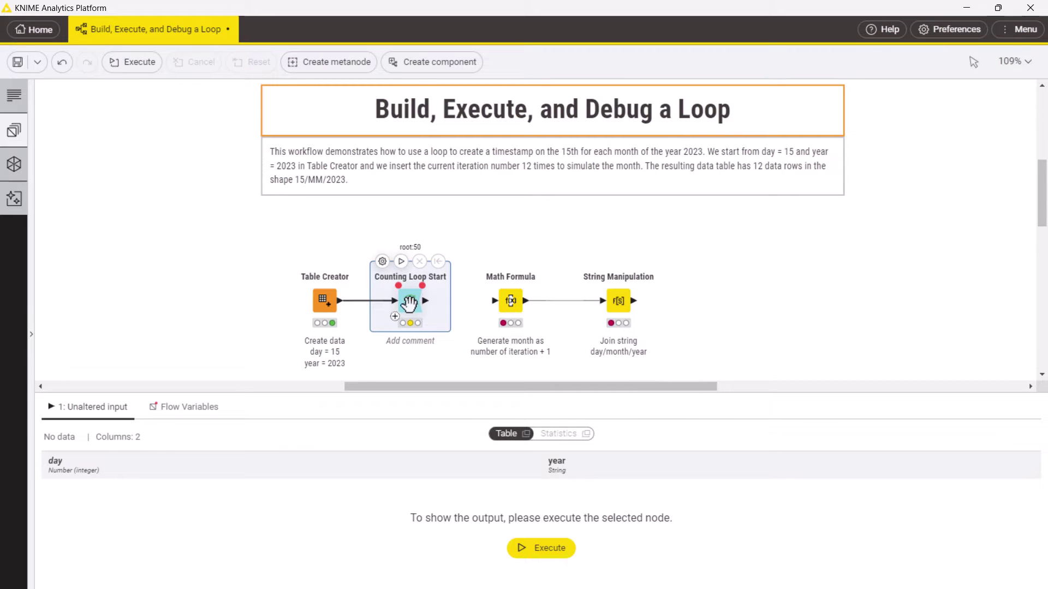
{"action": "left_click", "coordinate": [383, 262]}
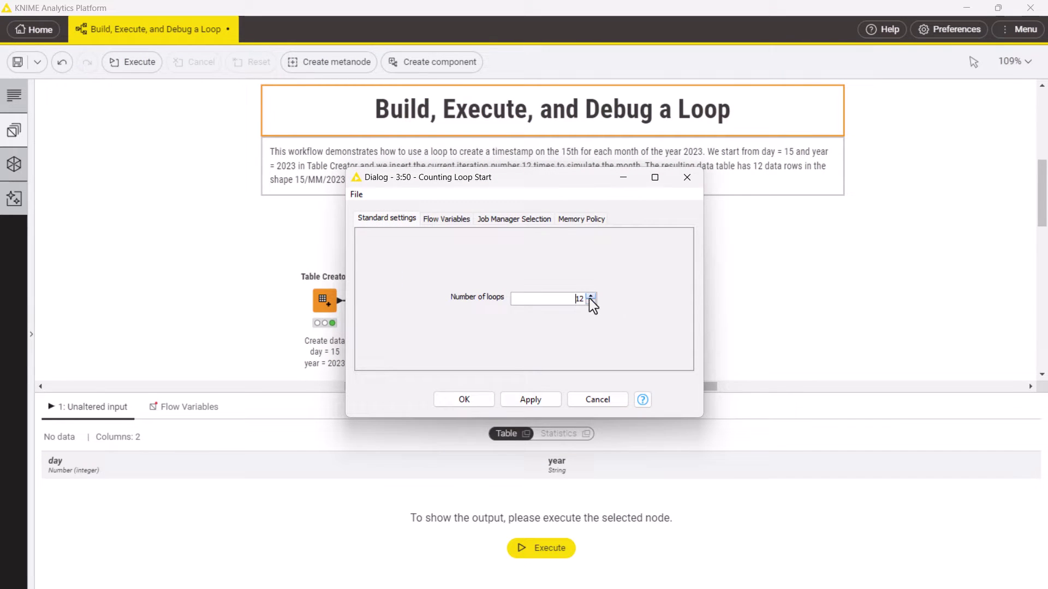
{"action": "left_click", "coordinate": [478, 400]}
{"action": "left_click_drag", "start_coordinate": [426, 302], "coordinate": [494, 300]}
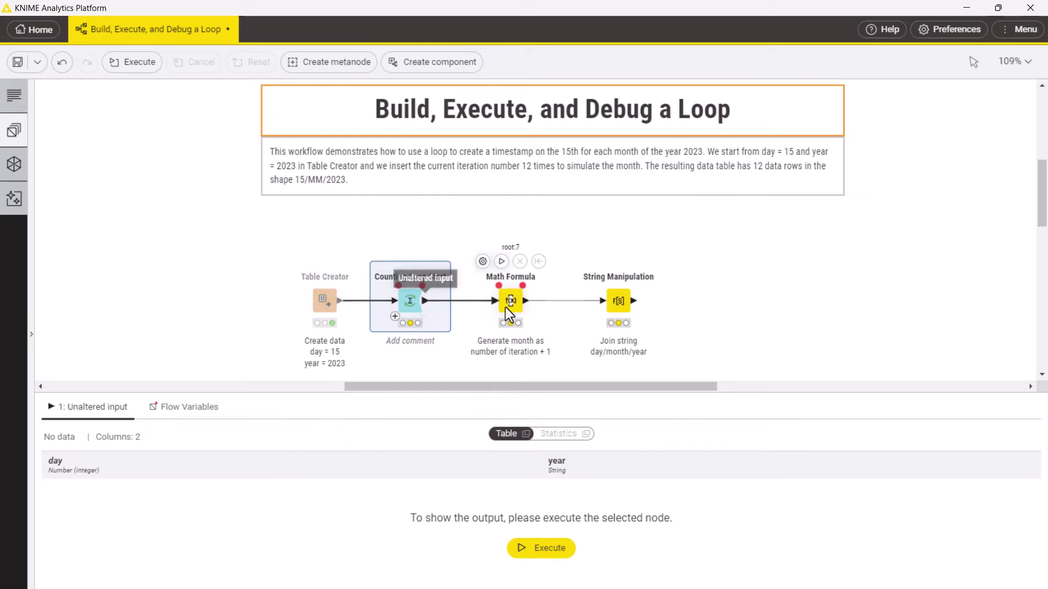
Run Counting Loop Start's first iteration, check its flow variables and Math Formula's month 1 output.
{"action": "left_click", "coordinate": [401, 261]}
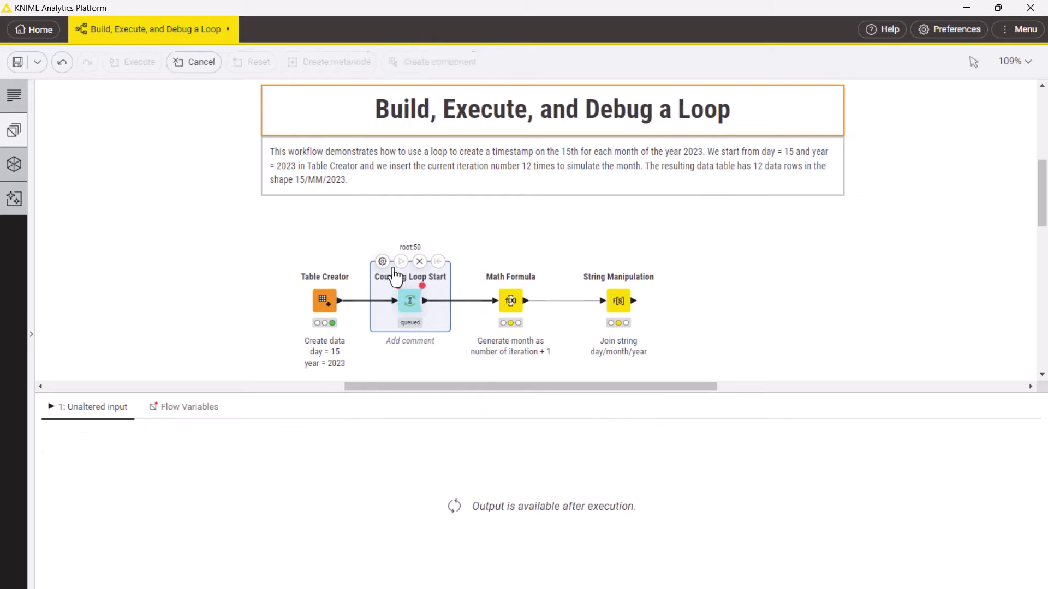
{"action": "left_click", "coordinate": [201, 414]}
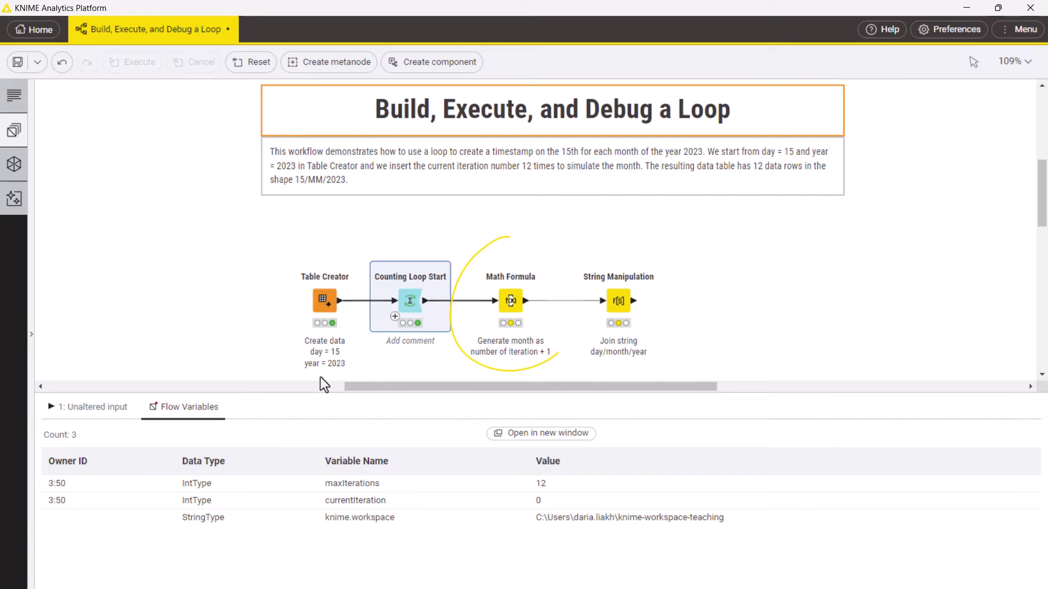
{"action": "left_click", "coordinate": [501, 262]}
{"action": "left_click", "coordinate": [510, 302]}
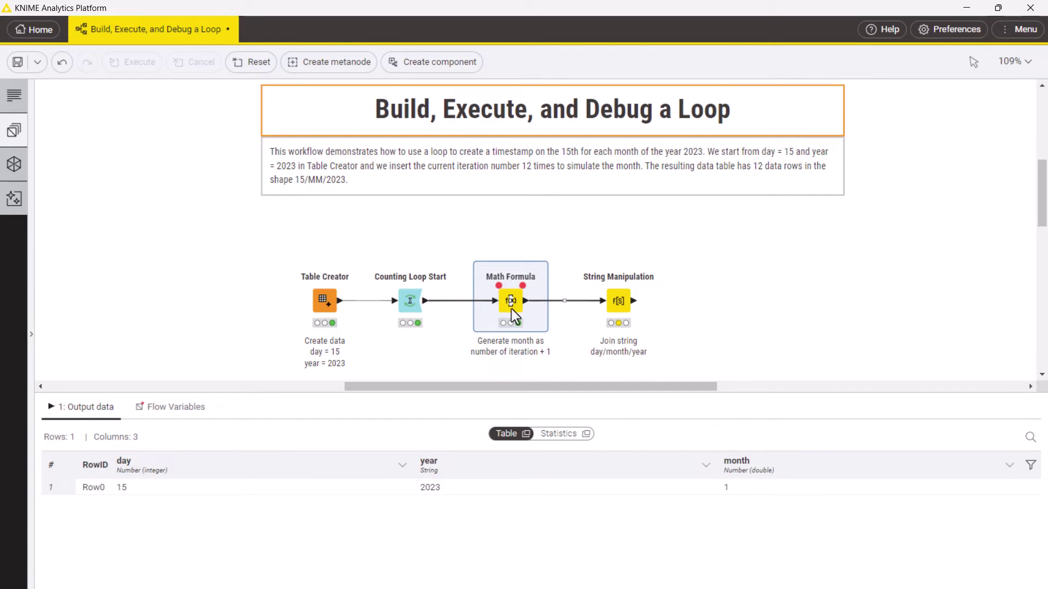
Execute String Manipulation and verify its output date 15/1/2023.
{"action": "mouse_move", "coordinate": [548, 291]}
{"action": "left_click", "coordinate": [604, 266]}
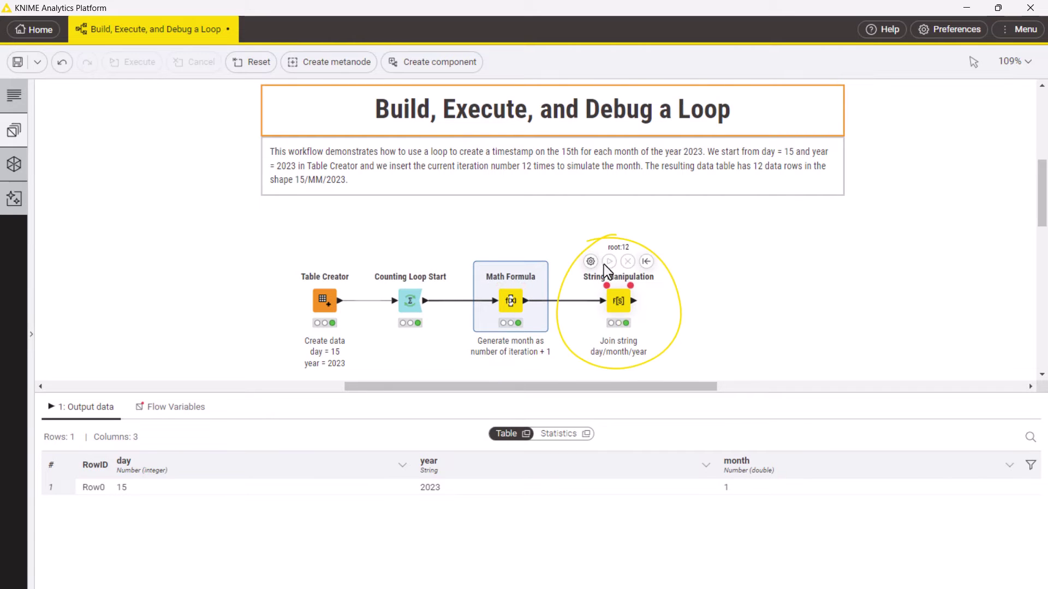
{"action": "left_click", "coordinate": [615, 300]}
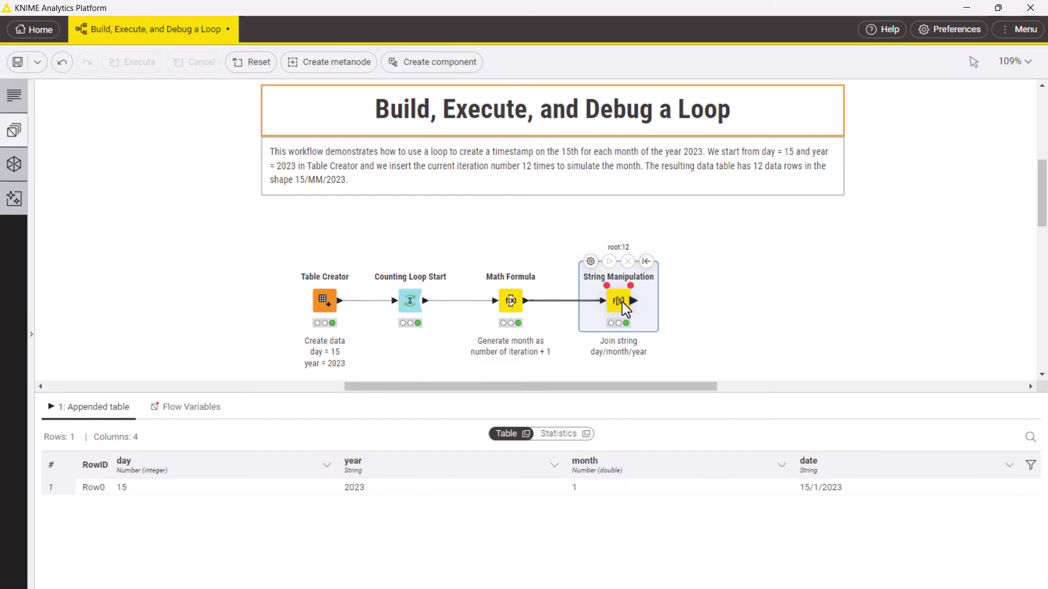
{"action": "left_click_drag", "start_coordinate": [633, 301], "coordinate": [719, 301]}
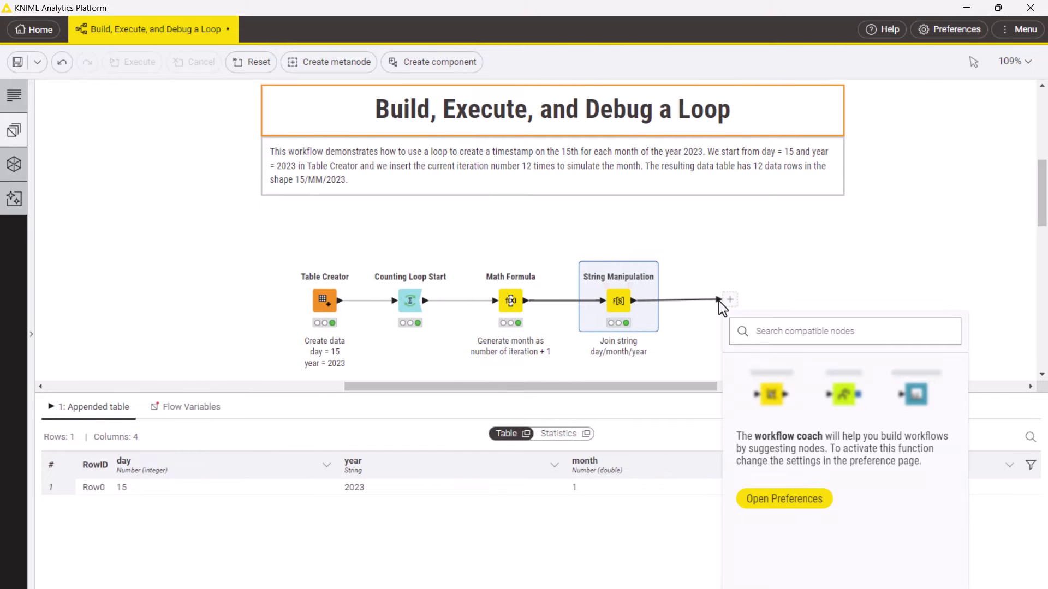
Add a Loop End node after String Manipulation and close its settings unchanged.
{"action": "type", "text": "loop e"}
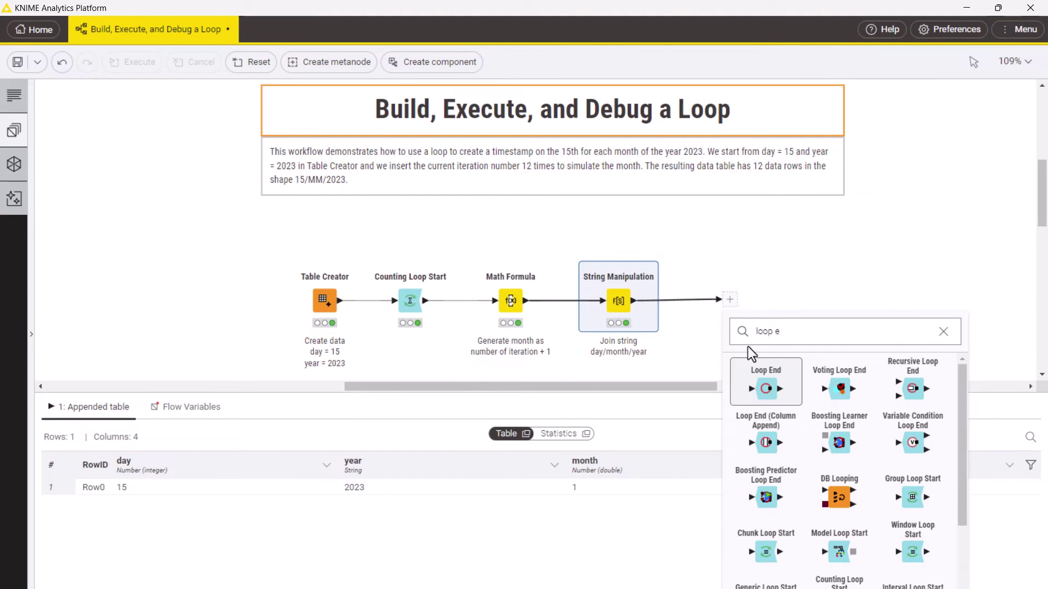
{"action": "left_click", "coordinate": [771, 389]}
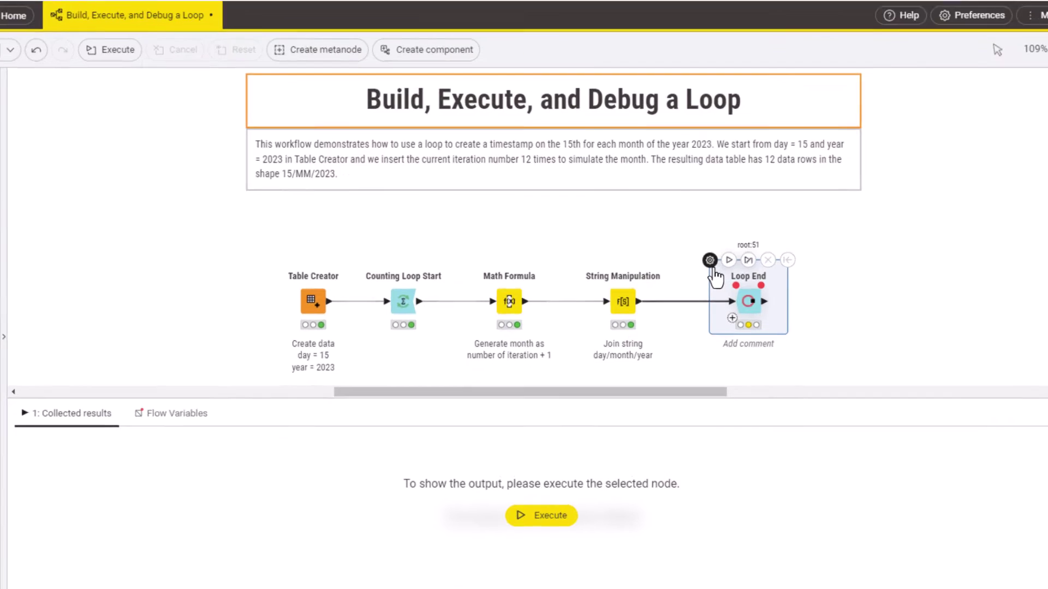
{"action": "double_click", "coordinate": [706, 276]}
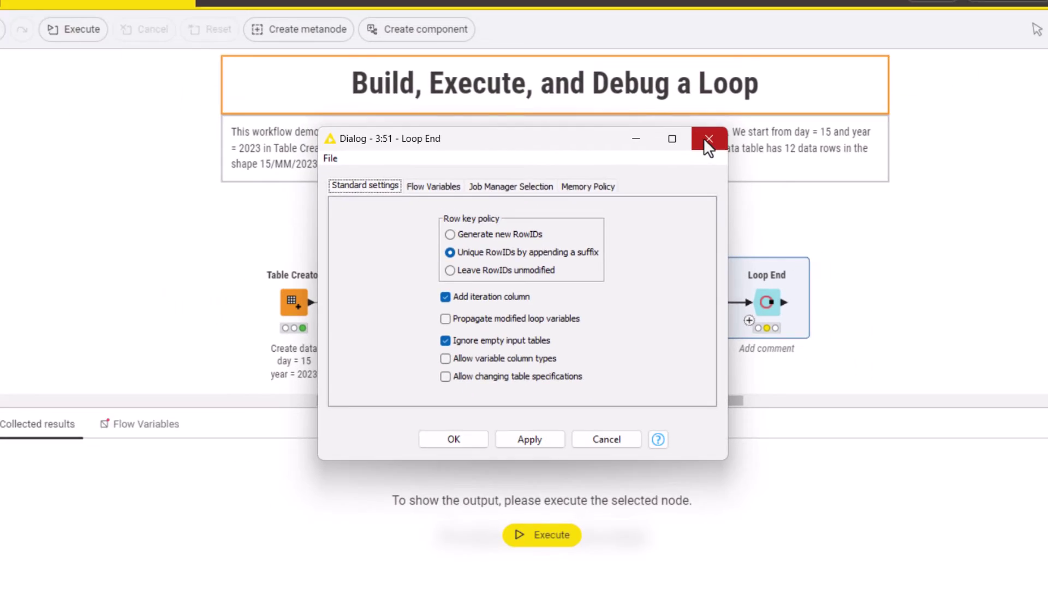
{"action": "left_click", "coordinate": [789, 70]}
Paste a Wait node above the loop, wired from String Manipulation's variables into Loop End.
{"action": "key", "text": "ctrl+v"}
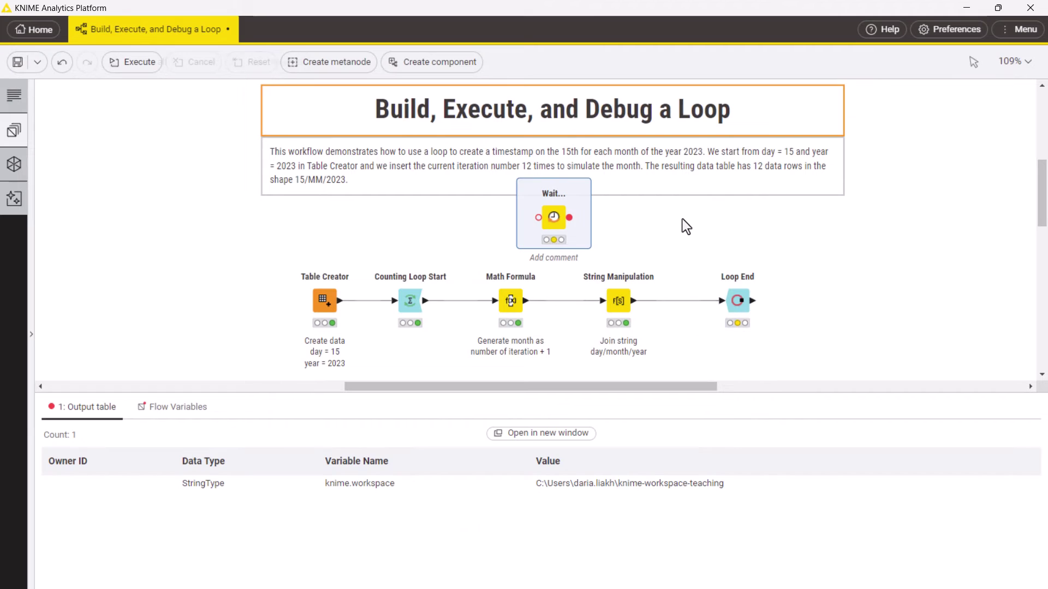
{"action": "left_click_drag", "start_coordinate": [557, 222], "coordinate": [688, 244]}
{"action": "left_click_drag", "start_coordinate": [631, 287], "coordinate": [725, 285]}
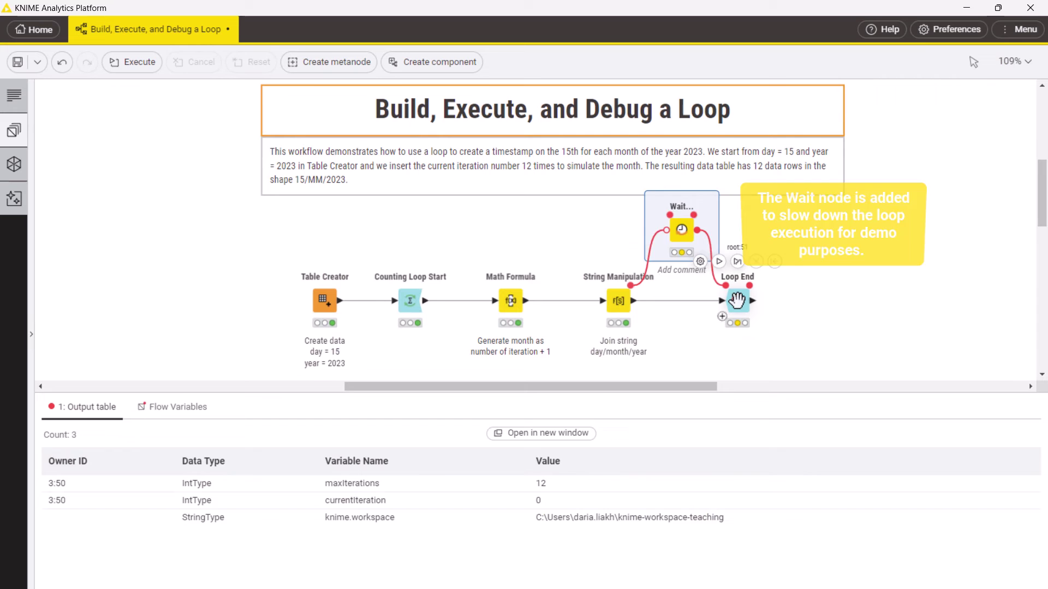
{"action": "left_click", "coordinate": [739, 300]}
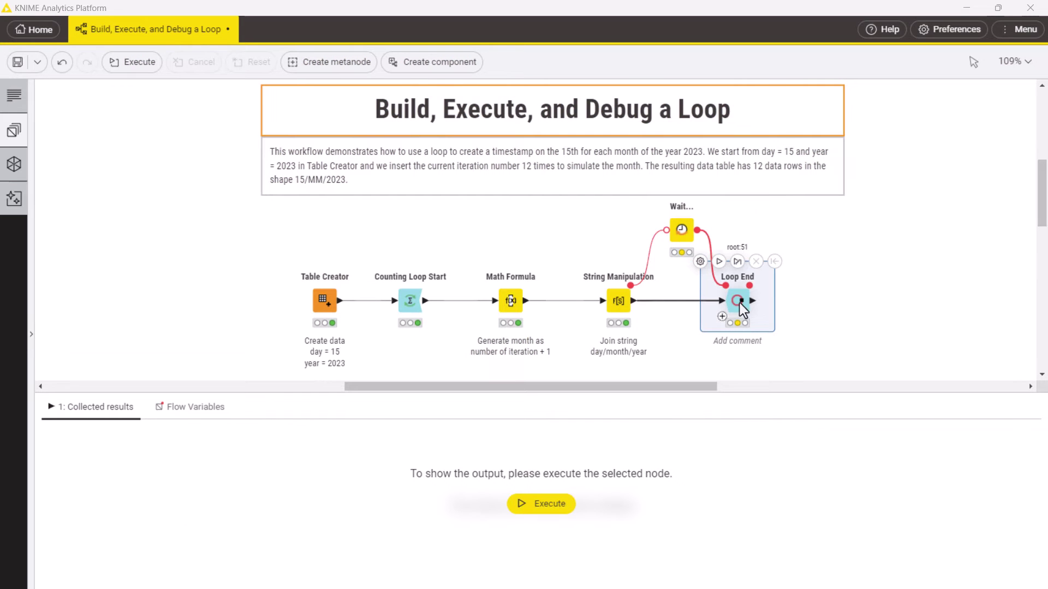
Run the loop and scroll Loop End's 12 collected rows, 15/1/2023 through 15/12/2023.
{"action": "left_click", "coordinate": [719, 262]}
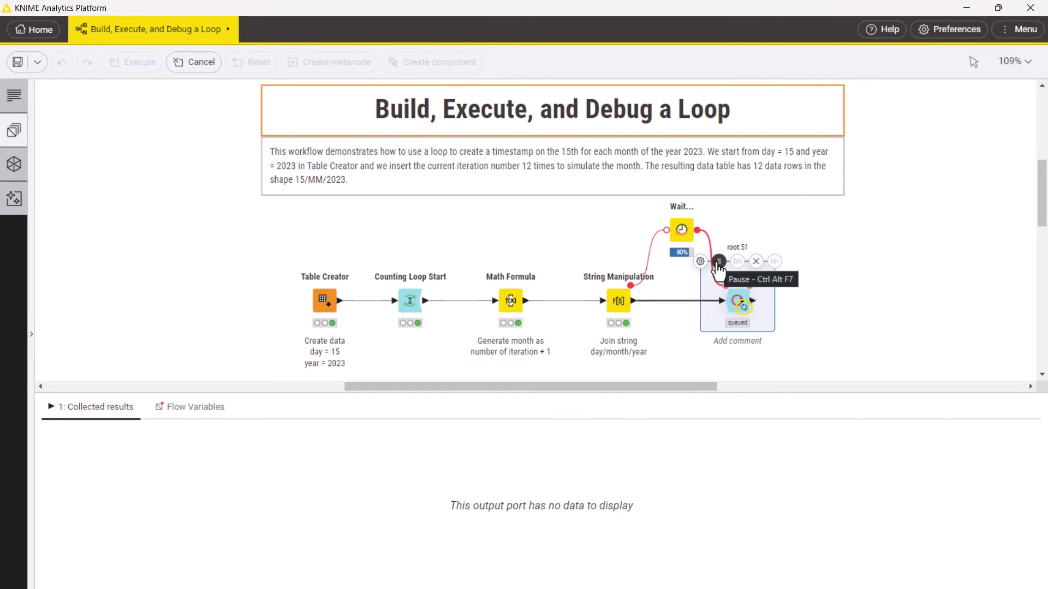
{"action": "left_click", "coordinate": [623, 312]}
{"action": "left_click", "coordinate": [170, 420]}
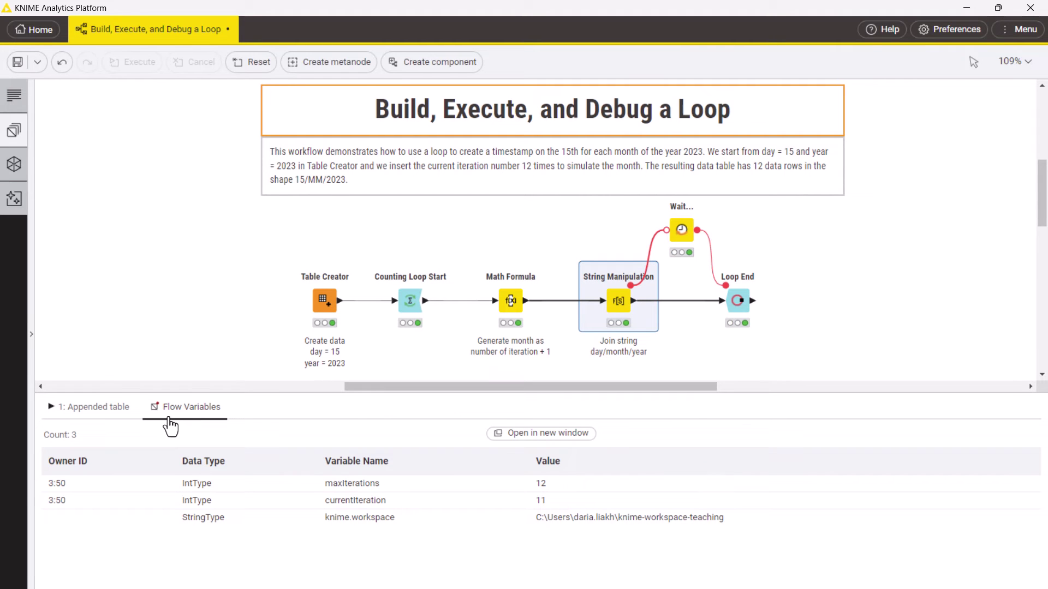
{"action": "left_click", "coordinate": [737, 299]}
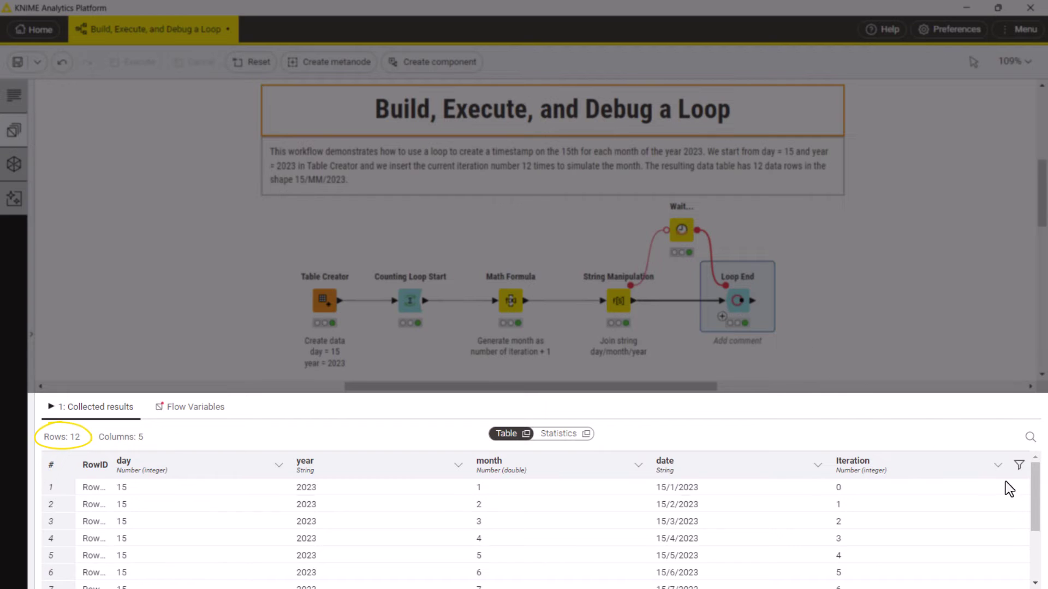
{"action": "left_click_drag", "start_coordinate": [1035, 506], "coordinate": [1045, 567]}
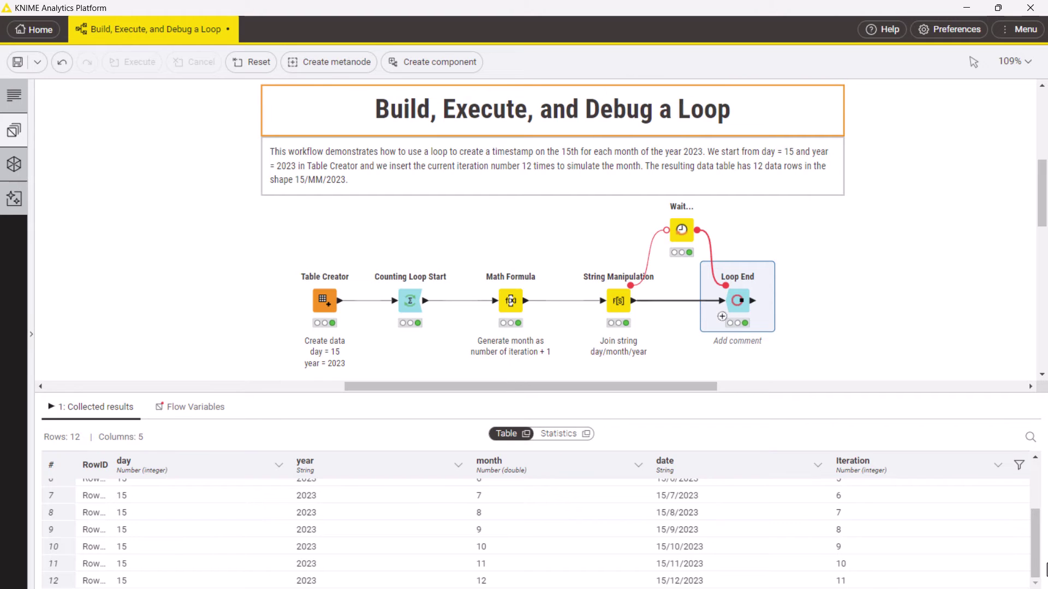
{"action": "mouse_move", "coordinate": [764, 265]}
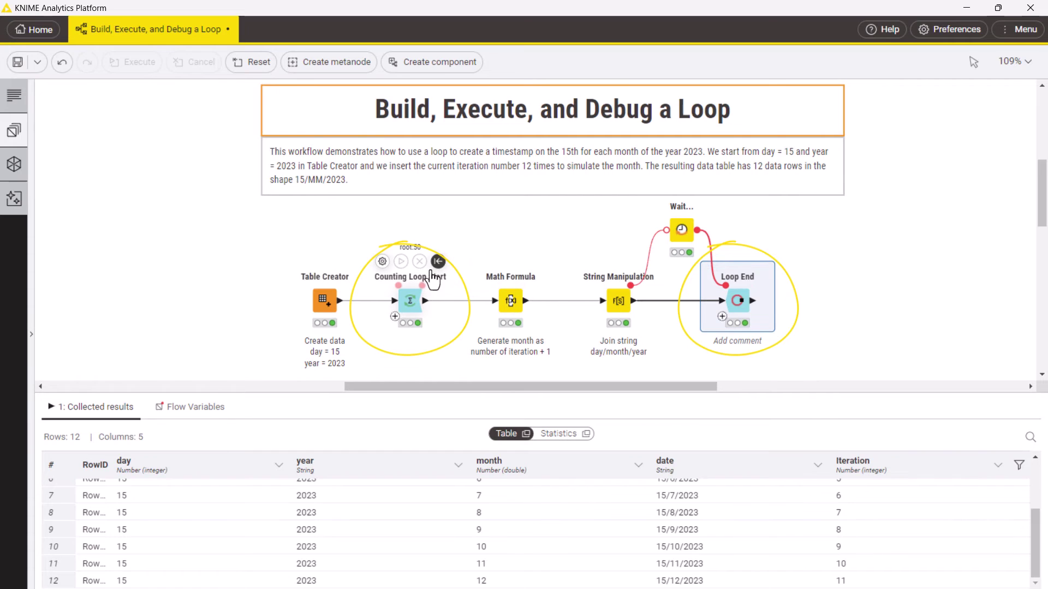
Reset Counting Loop Start, step one loop iteration and check the flow variables.
{"action": "left_click", "coordinate": [437, 261]}
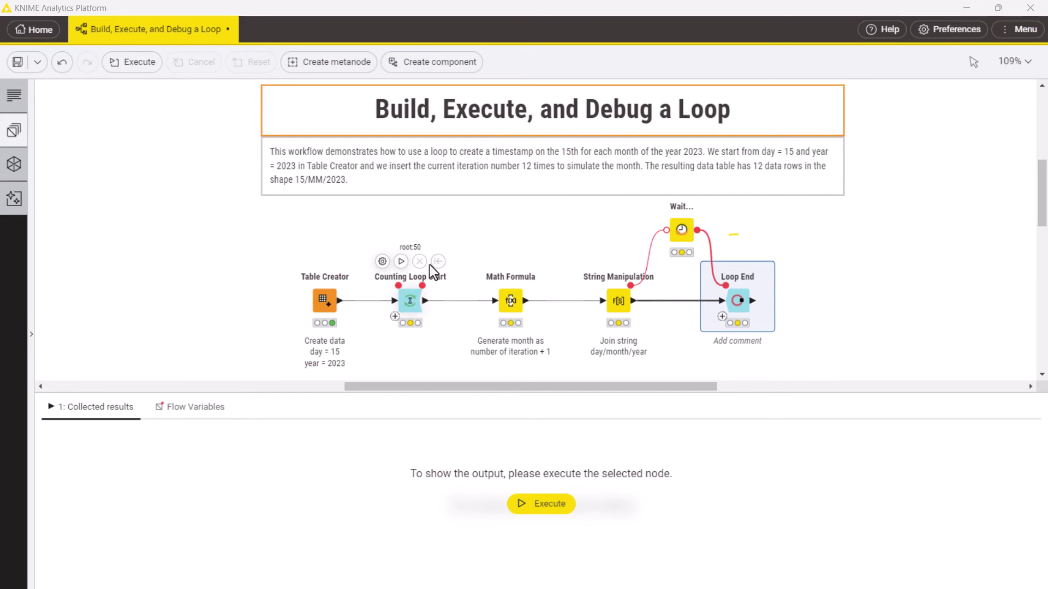
{"action": "left_click", "coordinate": [413, 299]}
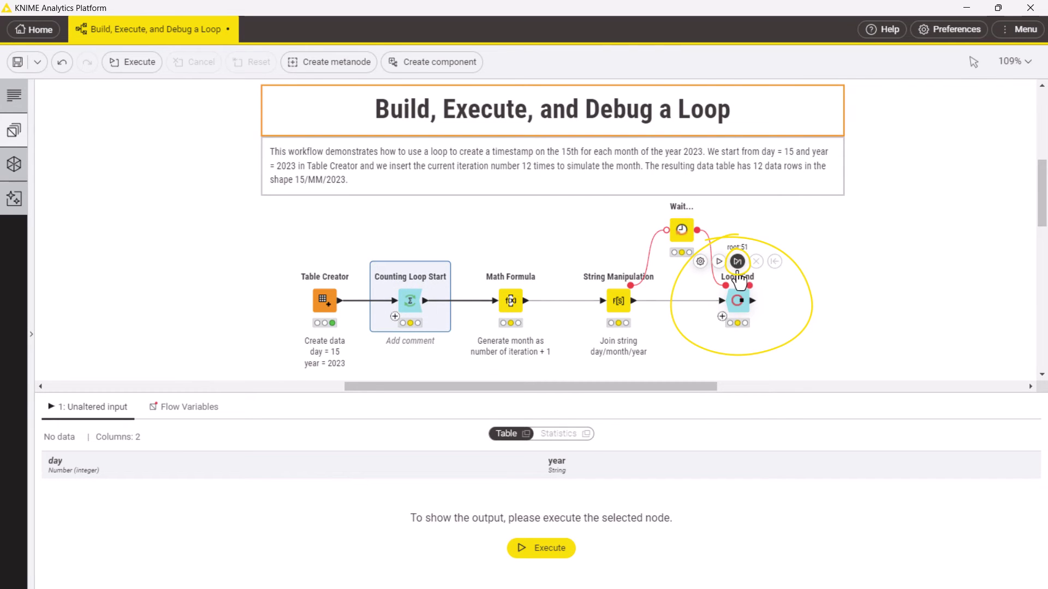
{"action": "left_click", "coordinate": [737, 268]}
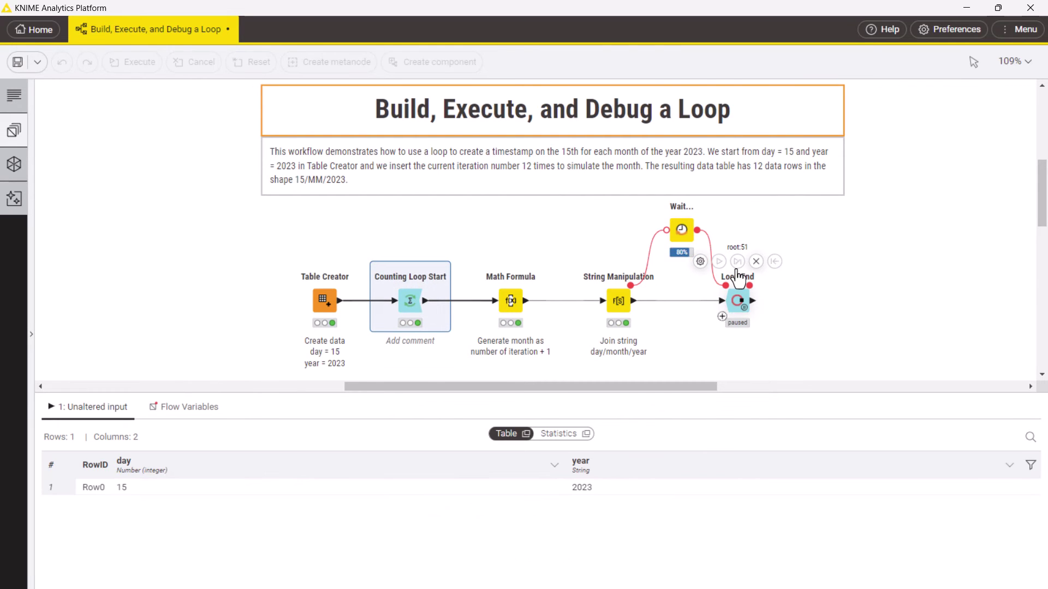
{"action": "left_click", "coordinate": [204, 408]}
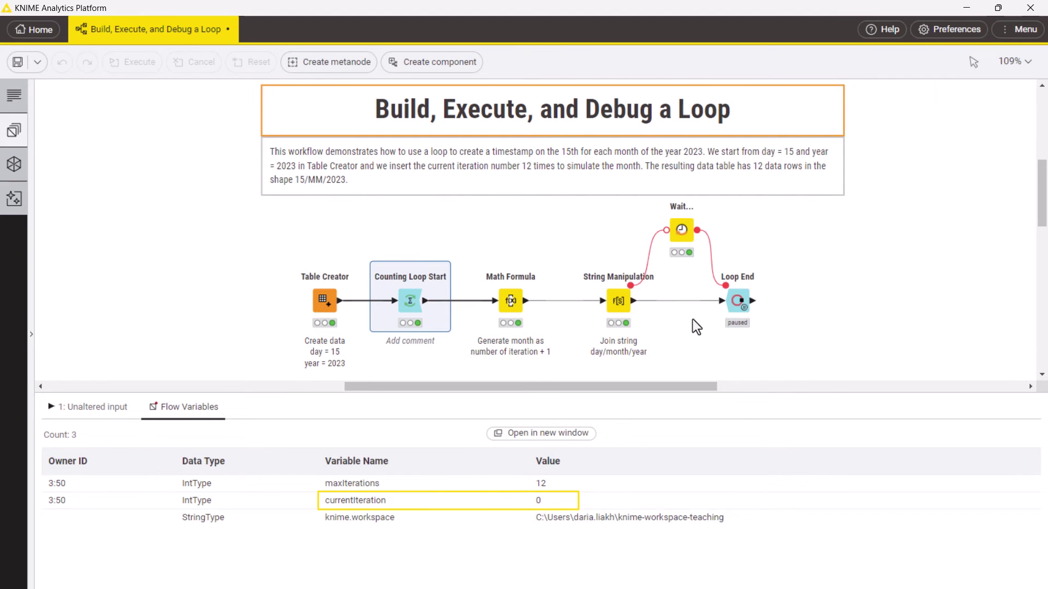
{"action": "mouse_move", "coordinate": [735, 300]}
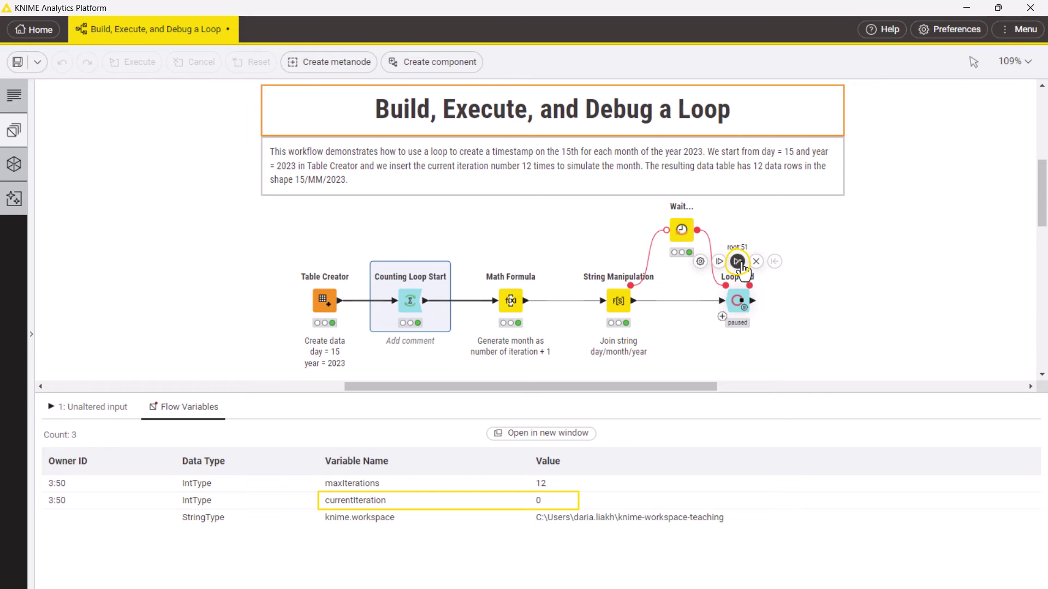
Step three more iterations, resume, pause at currentIteration 6, then cancel the loop.
{"action": "left_click", "coordinate": [737, 262]}
{"action": "left_click", "coordinate": [738, 262]}
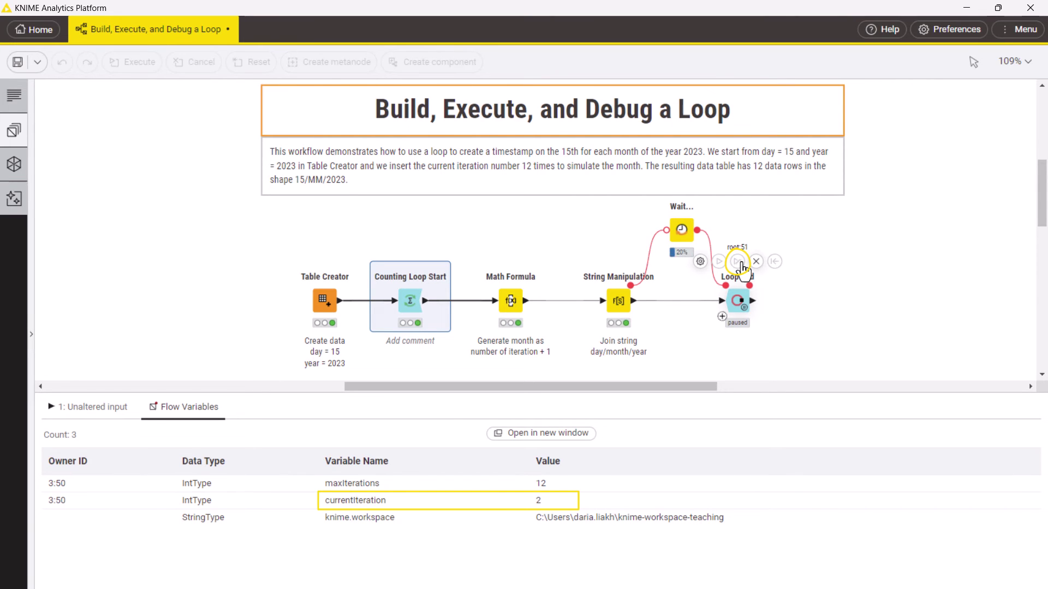
{"action": "left_click", "coordinate": [739, 263]}
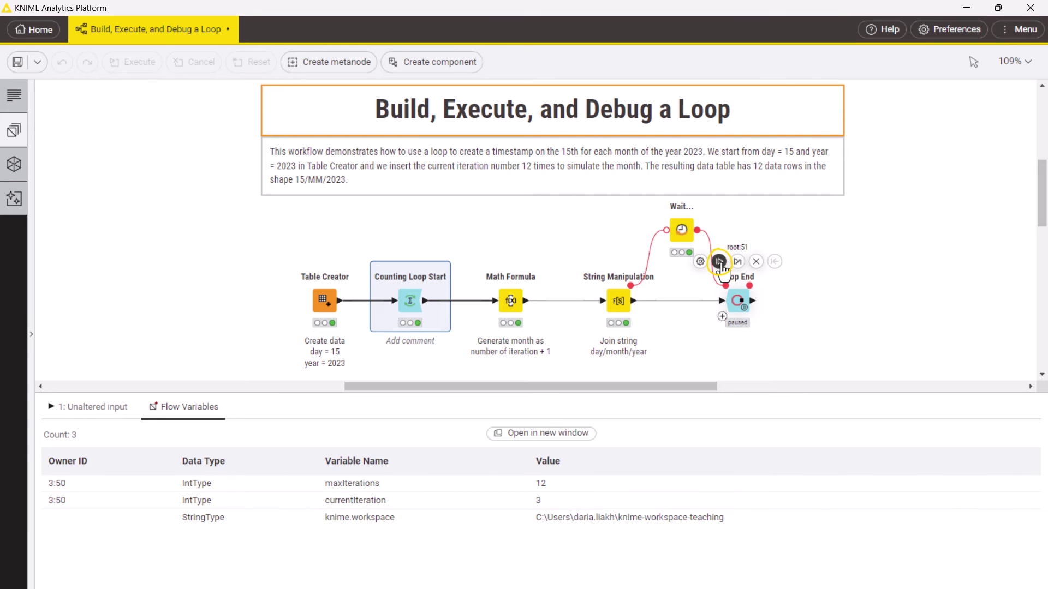
{"action": "left_click", "coordinate": [719, 262]}
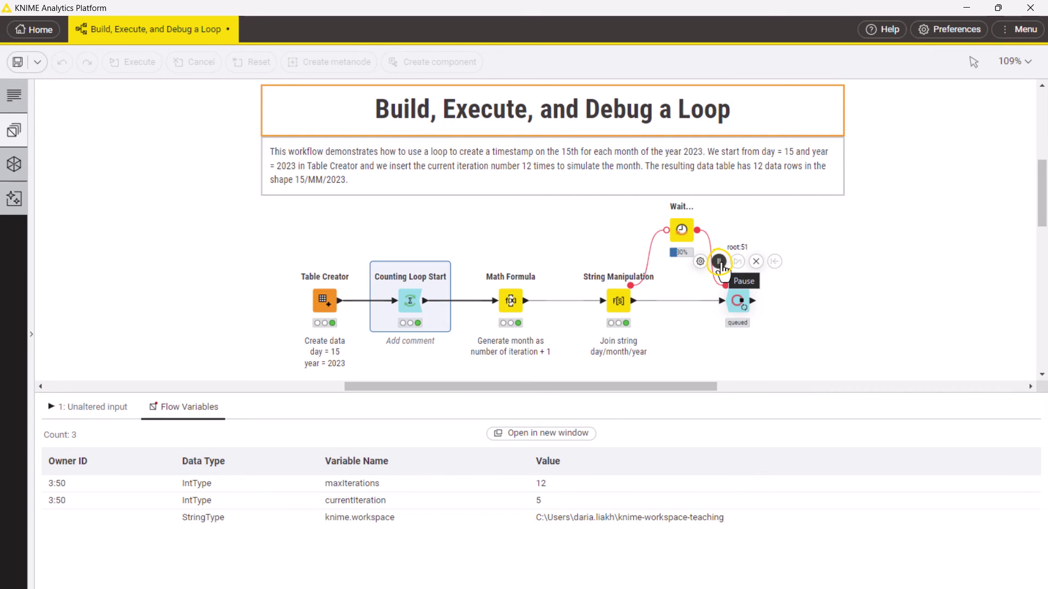
{"action": "left_click", "coordinate": [719, 262]}
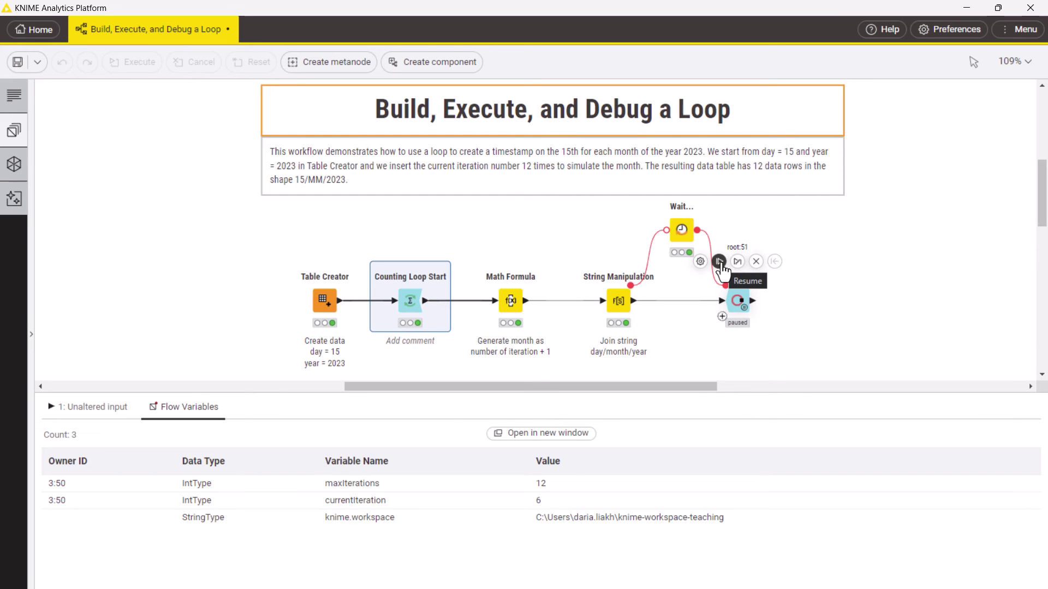
{"action": "left_click", "coordinate": [756, 262]}
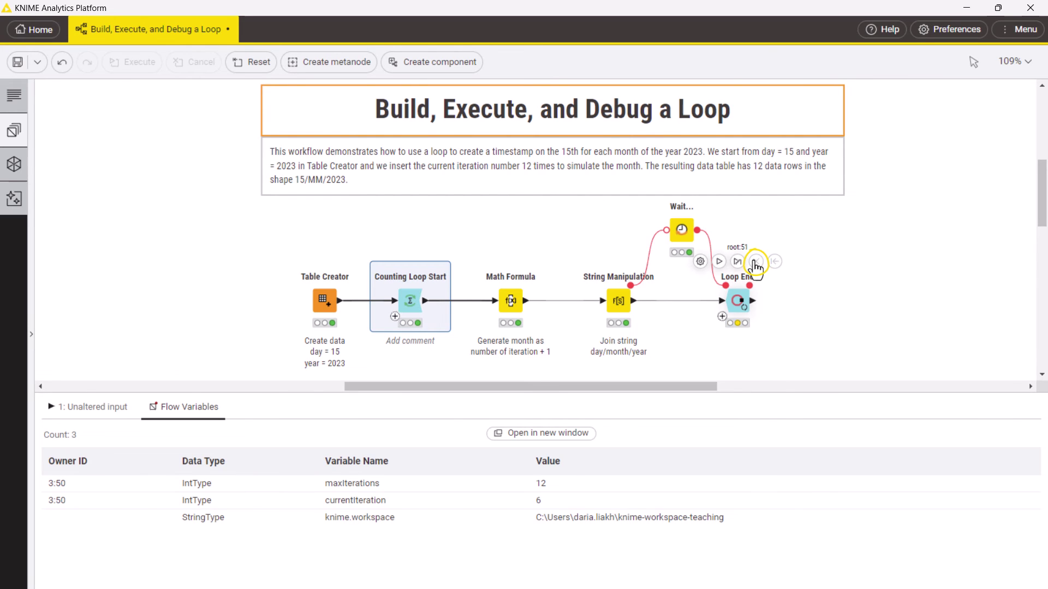
Replace the Wait node with a Breakpoint node between String Manipulation and Loop End.
{"action": "left_click", "coordinate": [682, 229]}
{"action": "key", "text": "Delete"}
{"action": "left_click_drag", "start_coordinate": [736, 300], "coordinate": [789, 299]}
{"action": "left_click", "coordinate": [833, 285]}
{"action": "key", "text": "ctrl+v"}
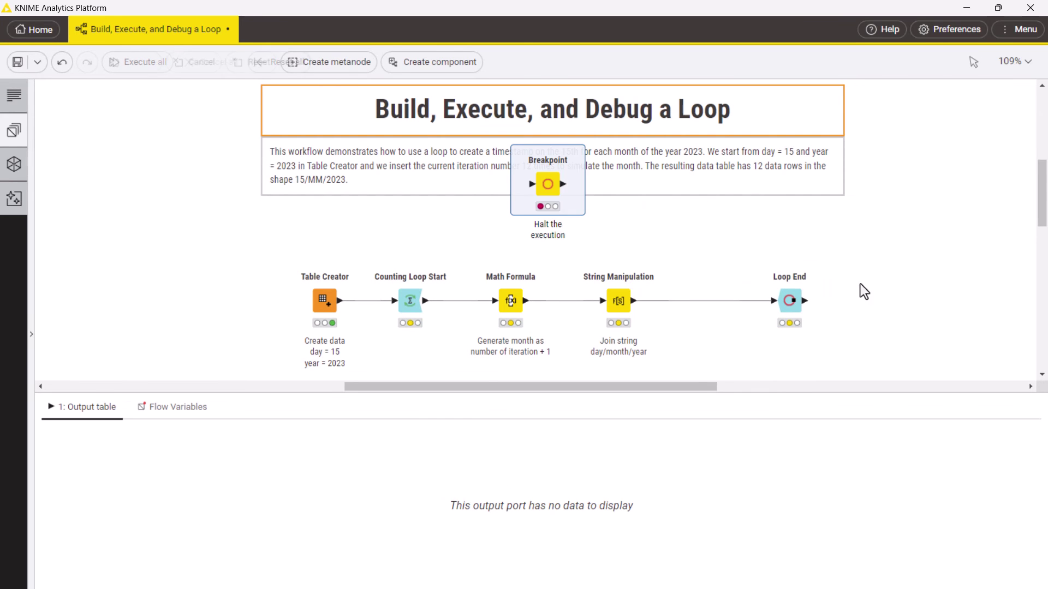
{"action": "left_click_drag", "start_coordinate": [547, 189], "coordinate": [700, 302]}
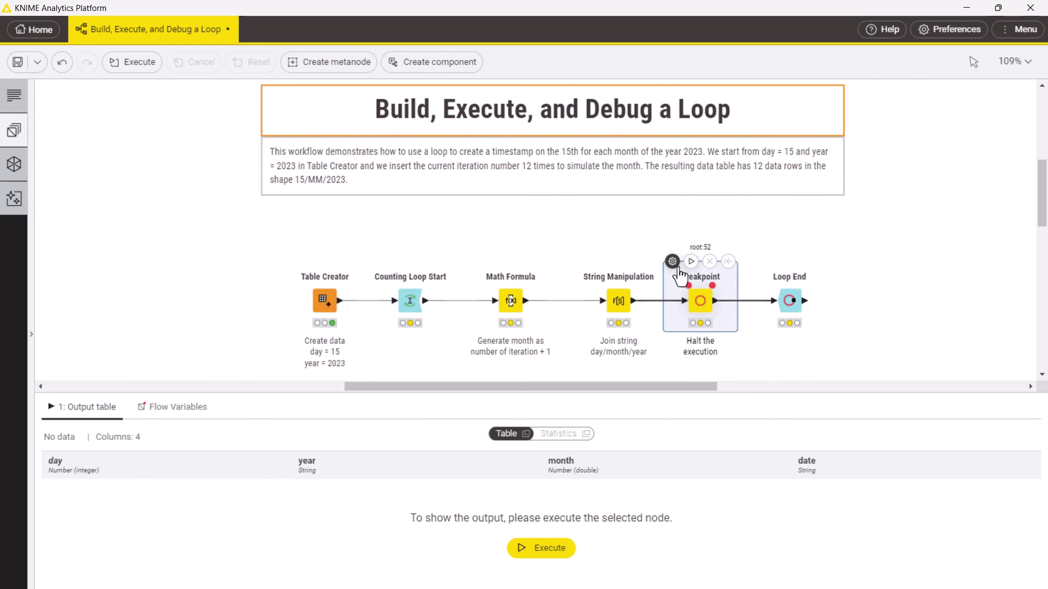
Set the Breakpoint to halt when currentIteration equals 5 and run the loop to it.
{"action": "double_click", "coordinate": [700, 303]}
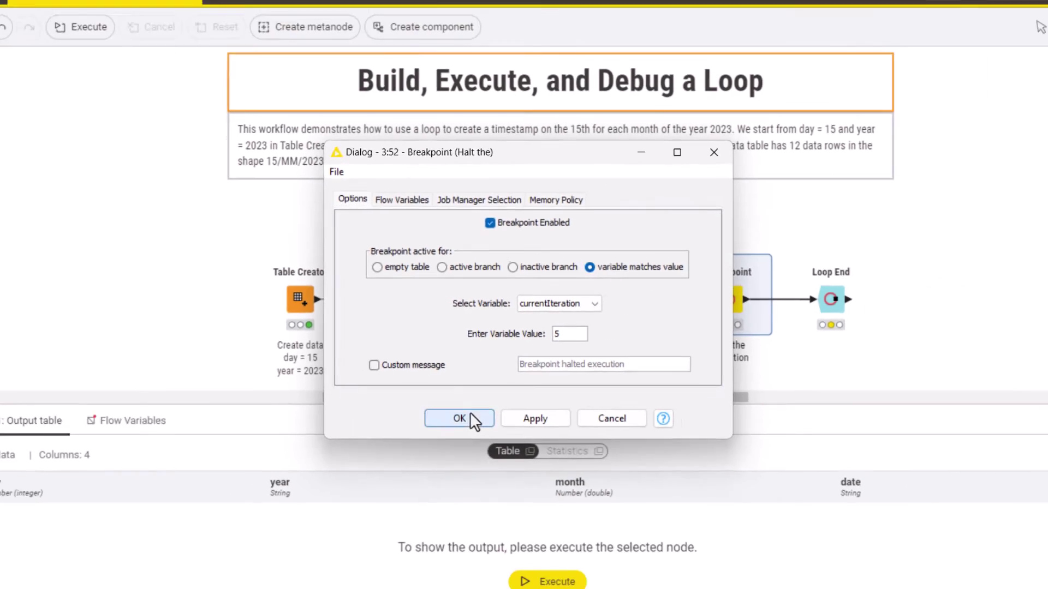
{"action": "left_click", "coordinate": [439, 477]}
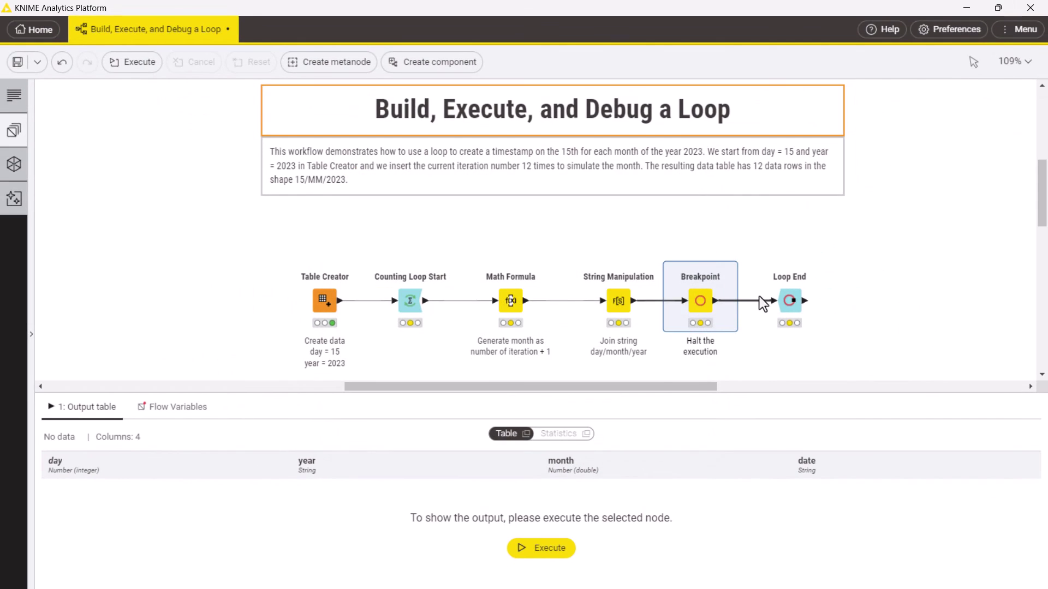
{"action": "left_click", "coordinate": [771, 263]}
{"action": "left_click", "coordinate": [195, 414]}
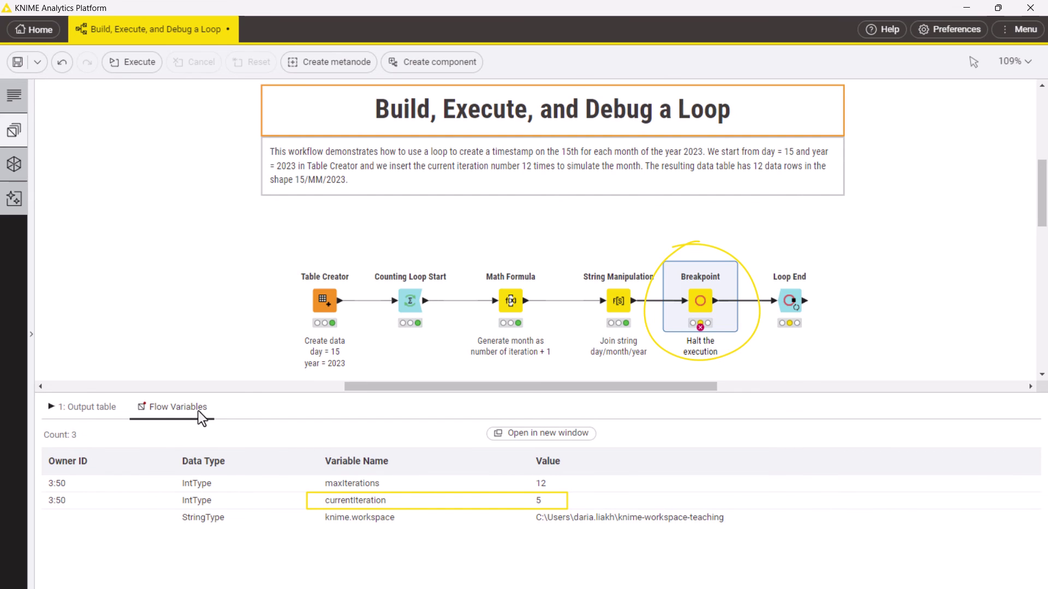
Uncheck Breakpoint Enabled and step the loop onward from Loop End past iteration 5.
{"action": "left_click", "coordinate": [672, 263]}
{"action": "left_click", "coordinate": [518, 235]}
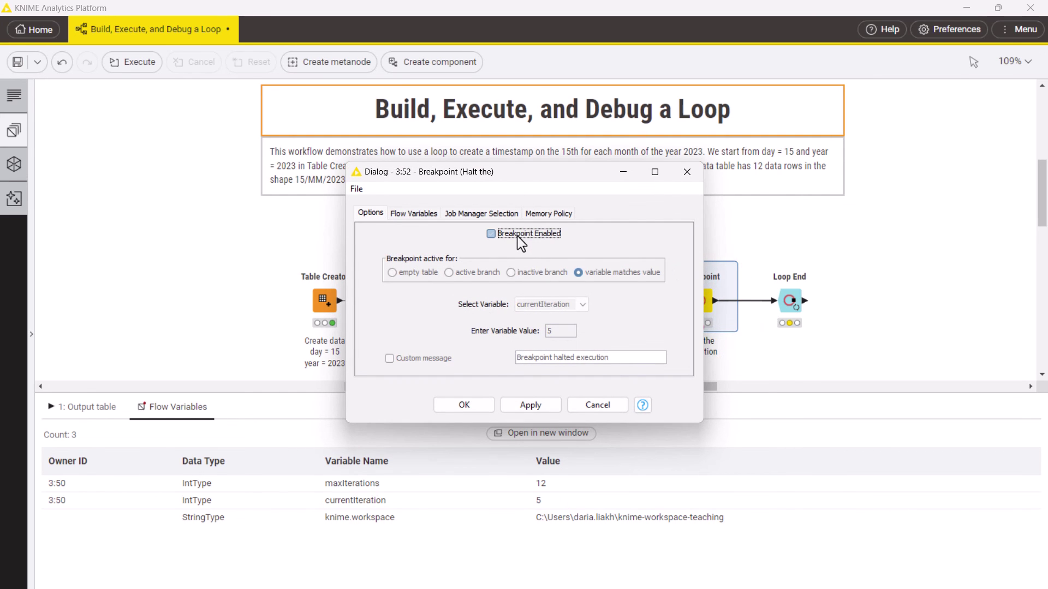
{"action": "left_click", "coordinate": [457, 408]}
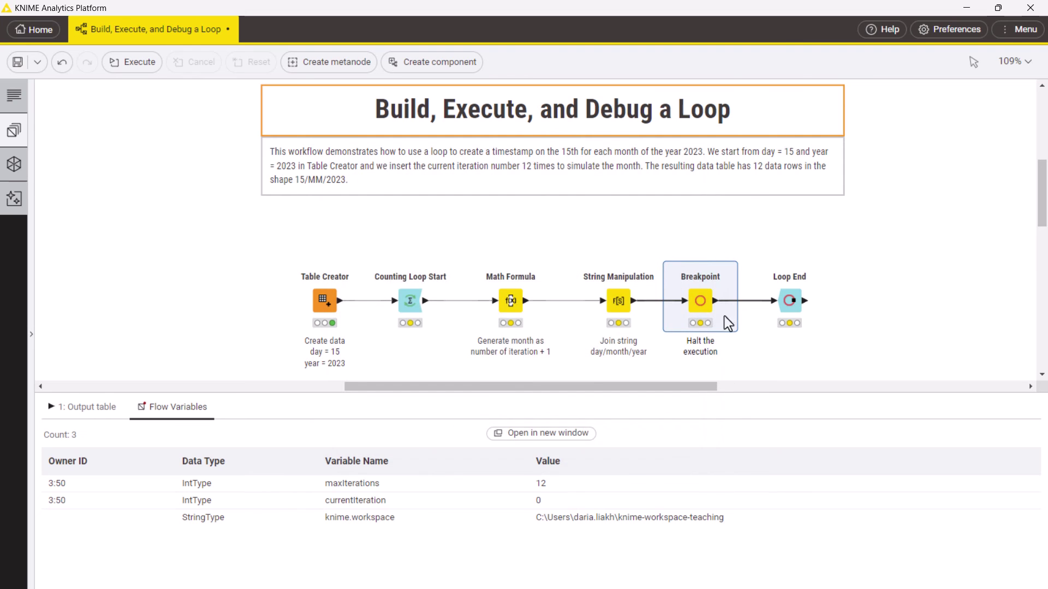
{"action": "mouse_move", "coordinate": [776, 299]}
{"action": "left_click", "coordinate": [789, 262]}
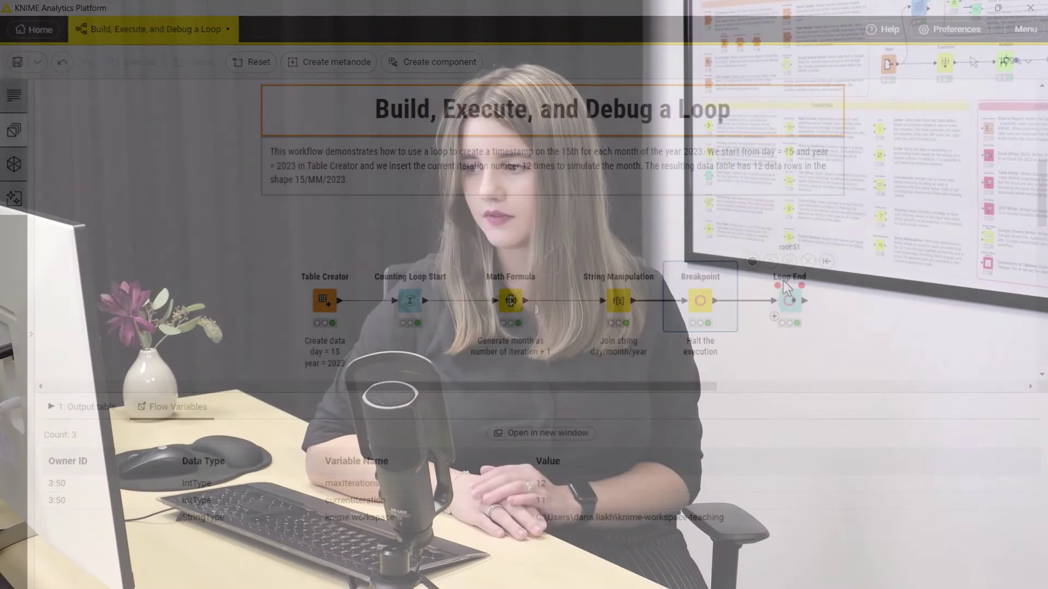